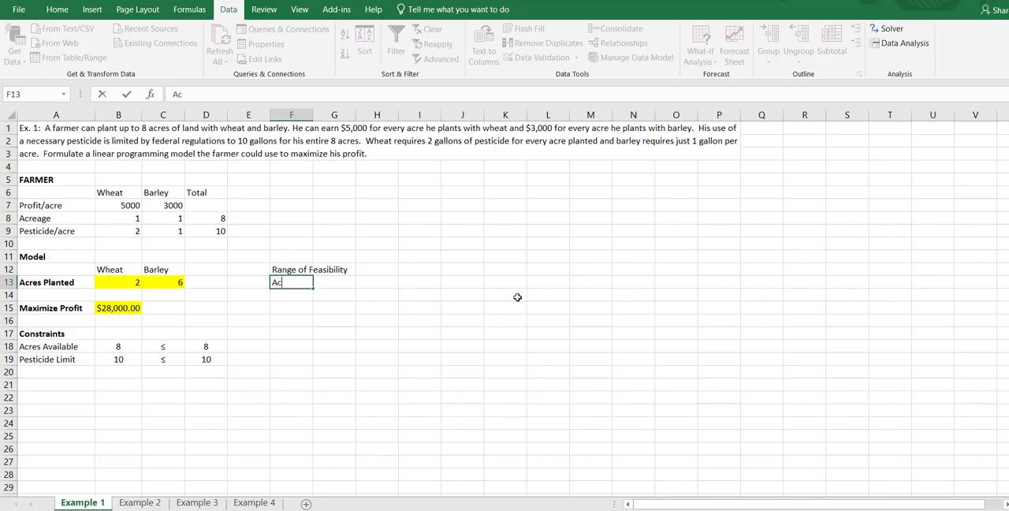
Label the two rows below the Range of Feasibility heading Acreage and Pesticide in F13 and F14
{"action": "key", "text": "Return"}
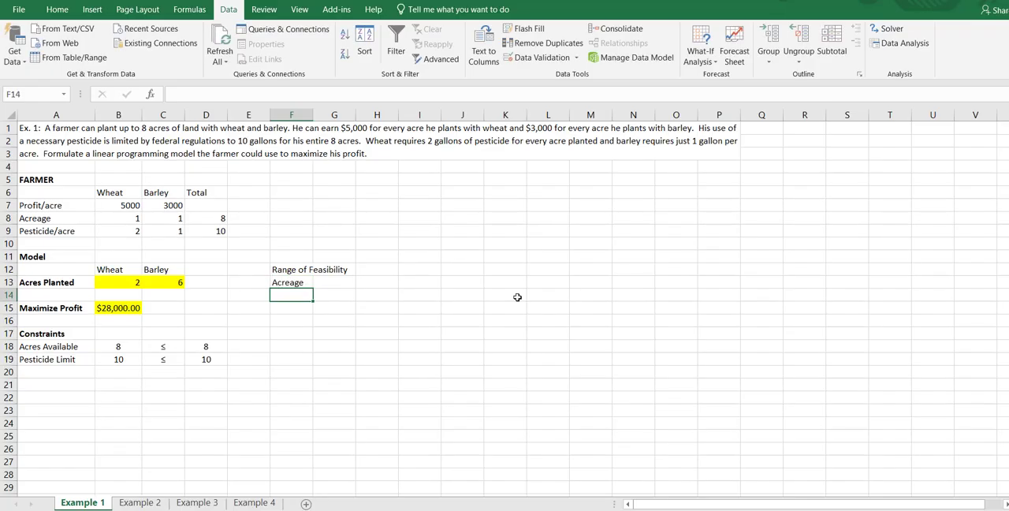
{"action": "type", "text": "Pestic"}
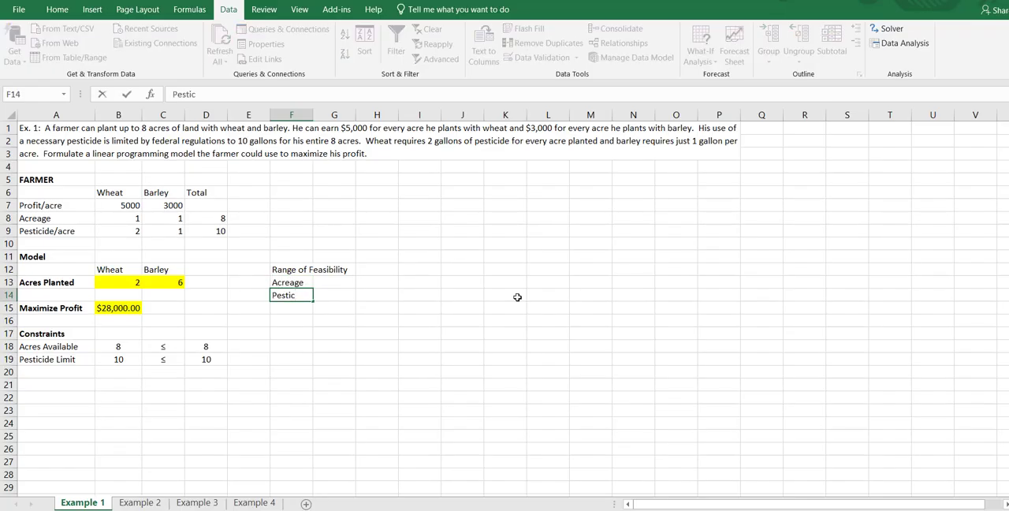
{"action": "type", "text": "ide"}
Enter the feasibility limits beside the labels: 5 and 10 for Acreage, 8 and 16 for Pesticide
{"action": "left_click", "coordinate": [318, 283]}
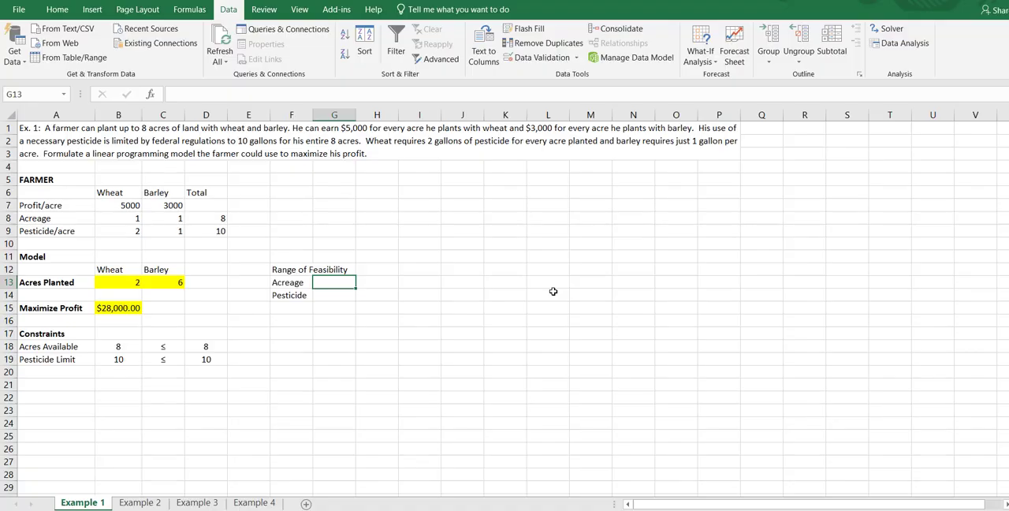
{"action": "type", "text": "5"}
{"action": "key", "text": "Tab"}
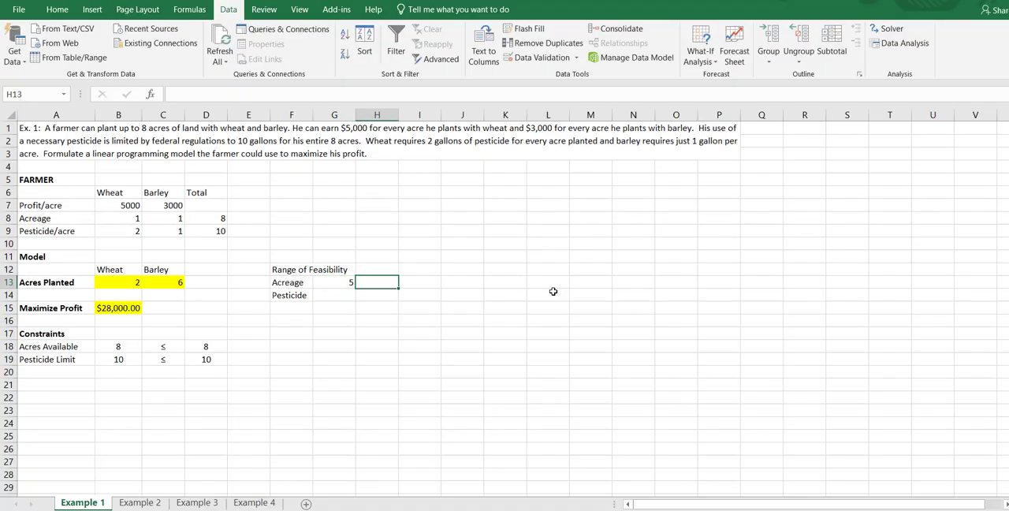
{"action": "type", "text": "10"}
{"action": "key", "text": "Return"}
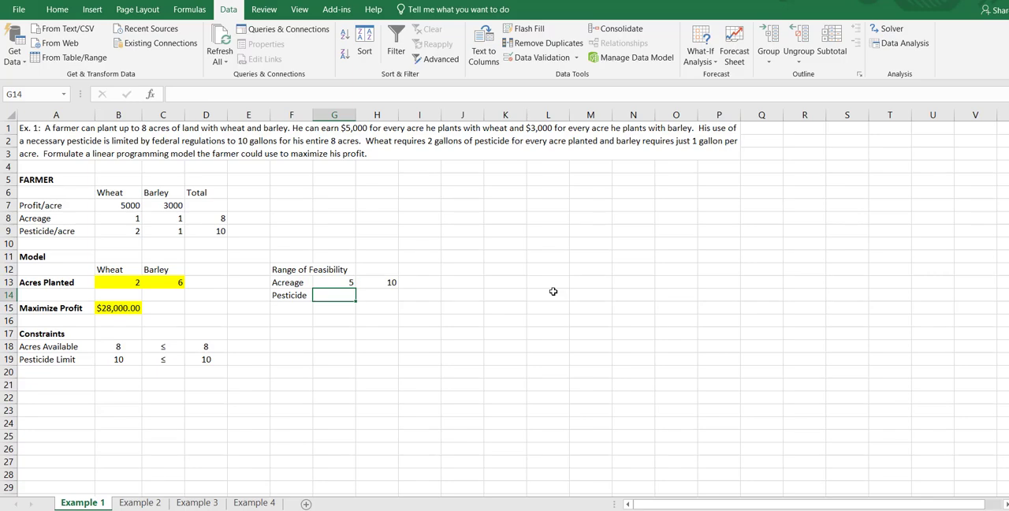
{"action": "type", "text": "8"}
{"action": "key", "text": "Tab"}
{"action": "type", "text": "16"}
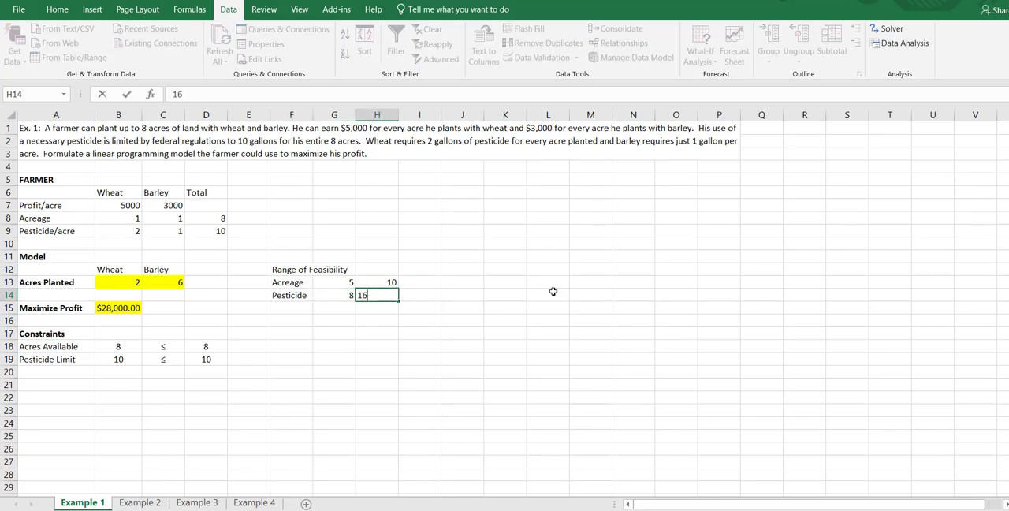
{"action": "key", "text": "Tab"}
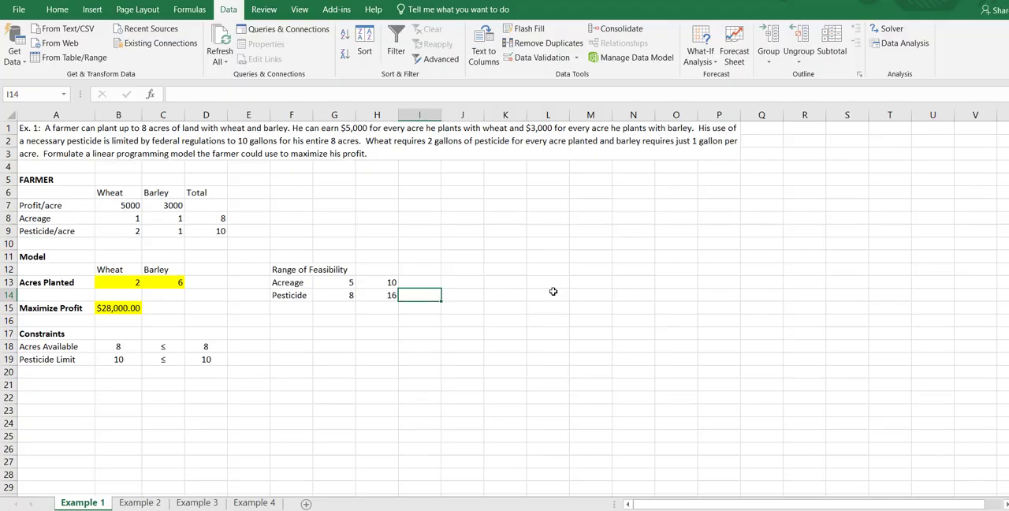
Solve the farmer model with Solver's existing parameters, keeping the solution and generating a Sensitivity report
{"action": "left_click", "coordinate": [213, 229]}
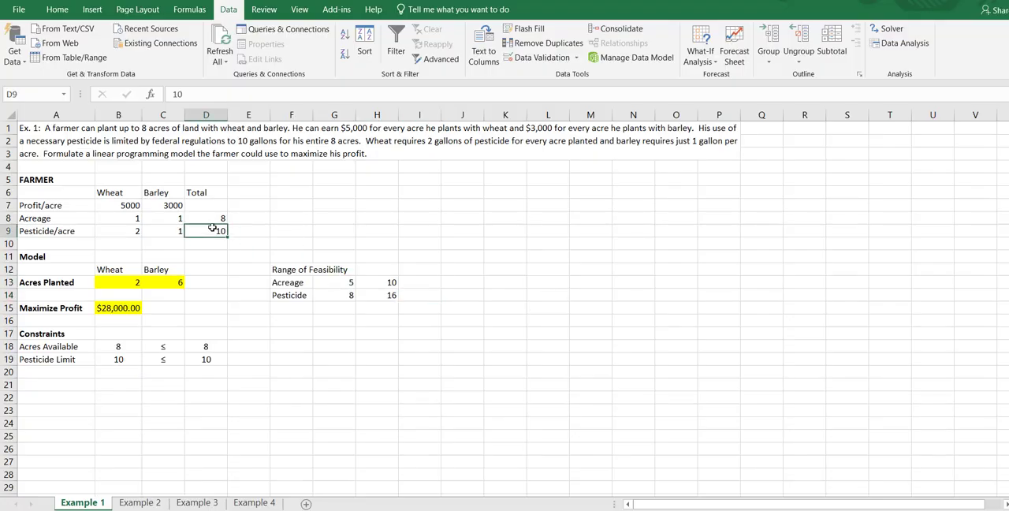
{"action": "left_click", "coordinate": [429, 218]}
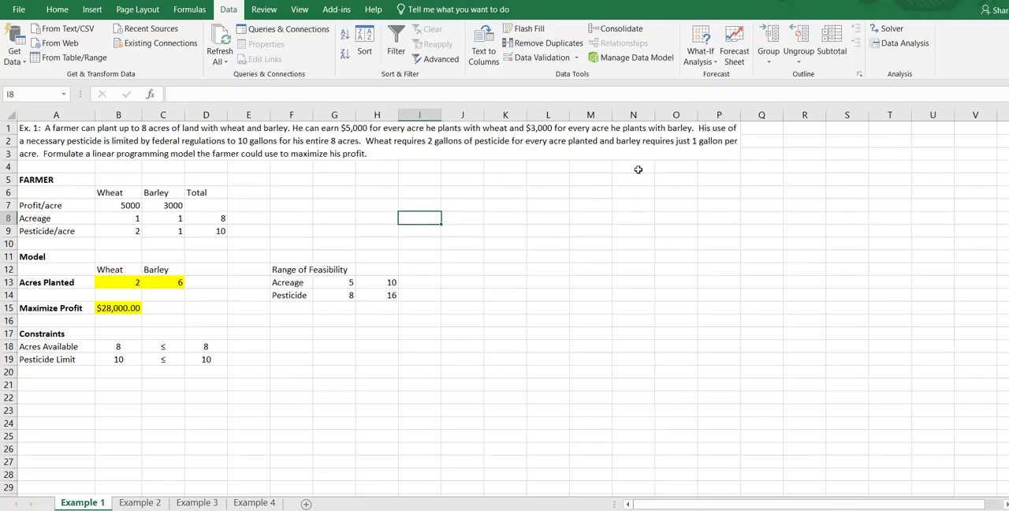
{"action": "left_click", "coordinate": [887, 32]}
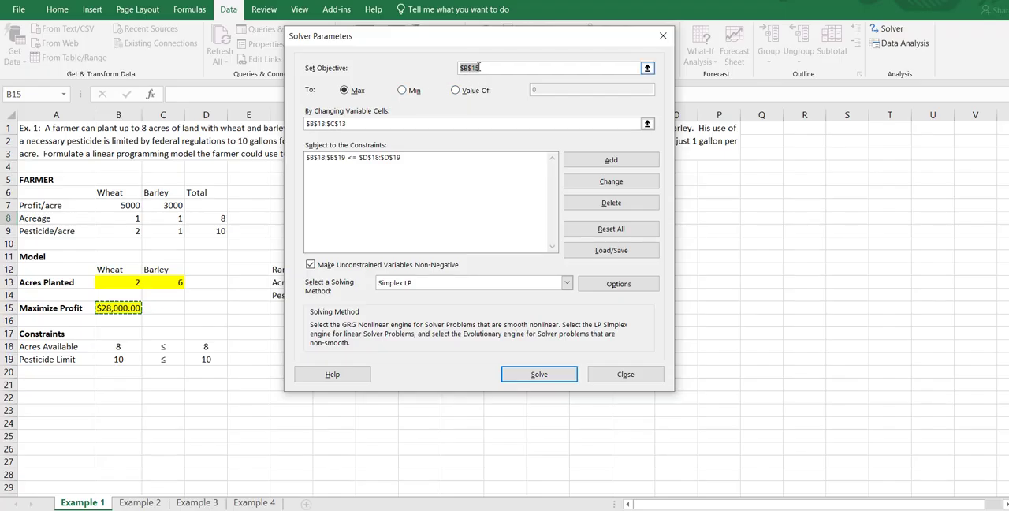
{"action": "left_click", "coordinate": [403, 124]}
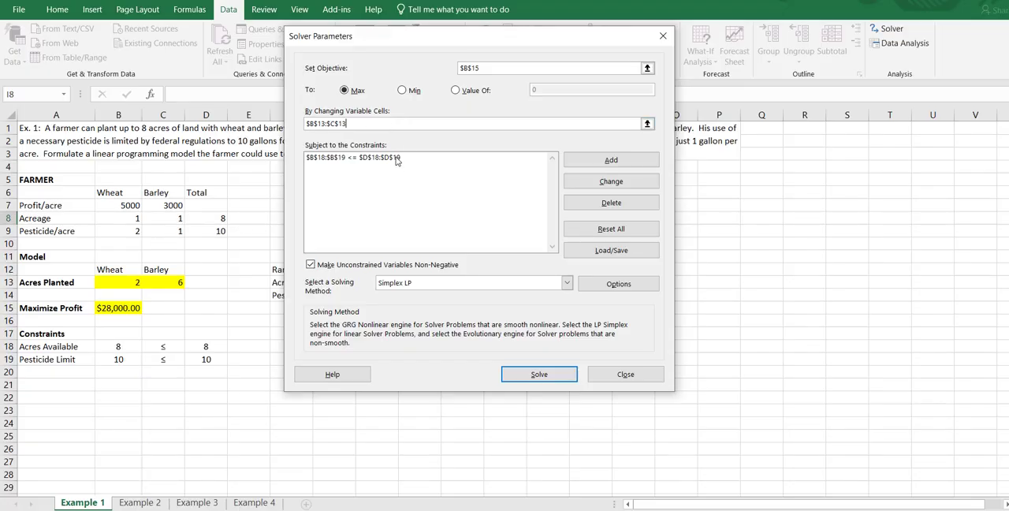
{"action": "left_click", "coordinate": [534, 377]}
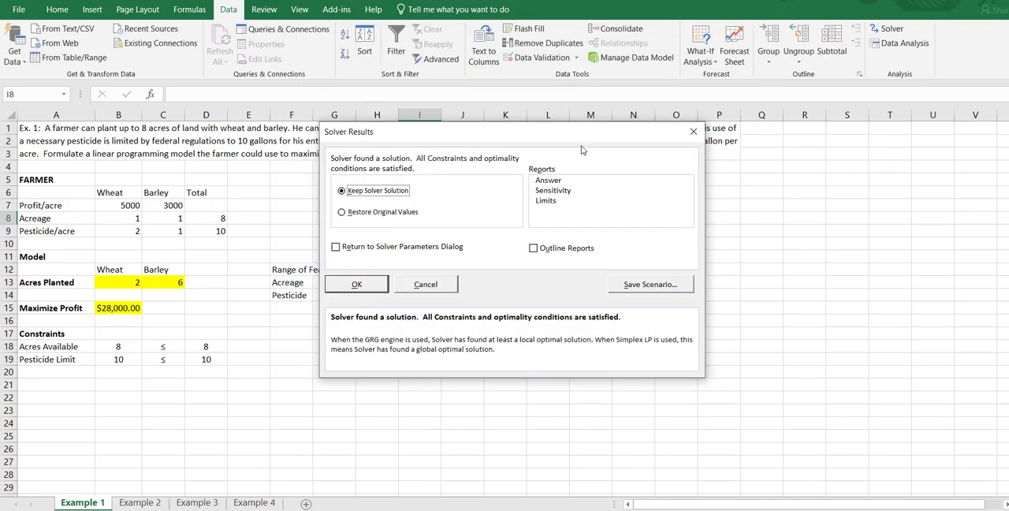
{"action": "left_click", "coordinate": [561, 194]}
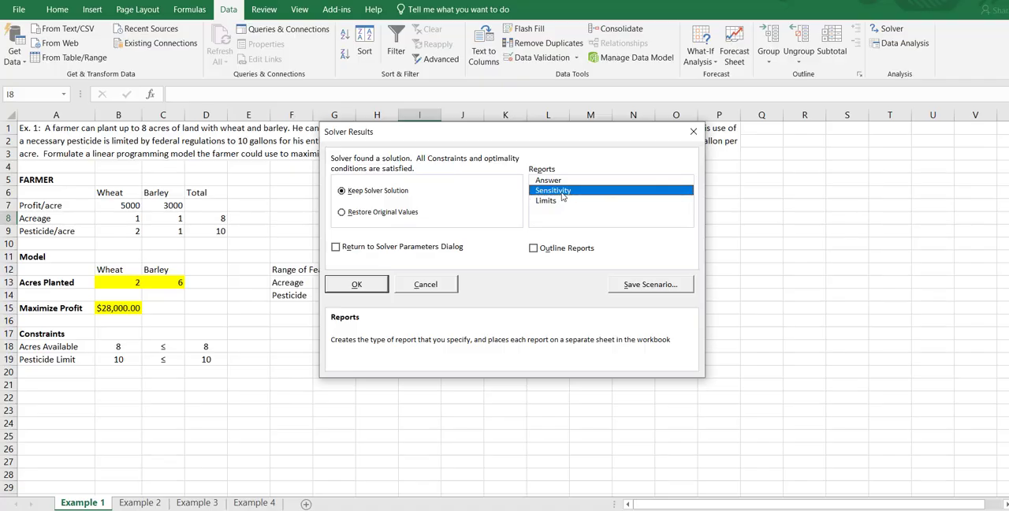
{"action": "left_click", "coordinate": [357, 285]}
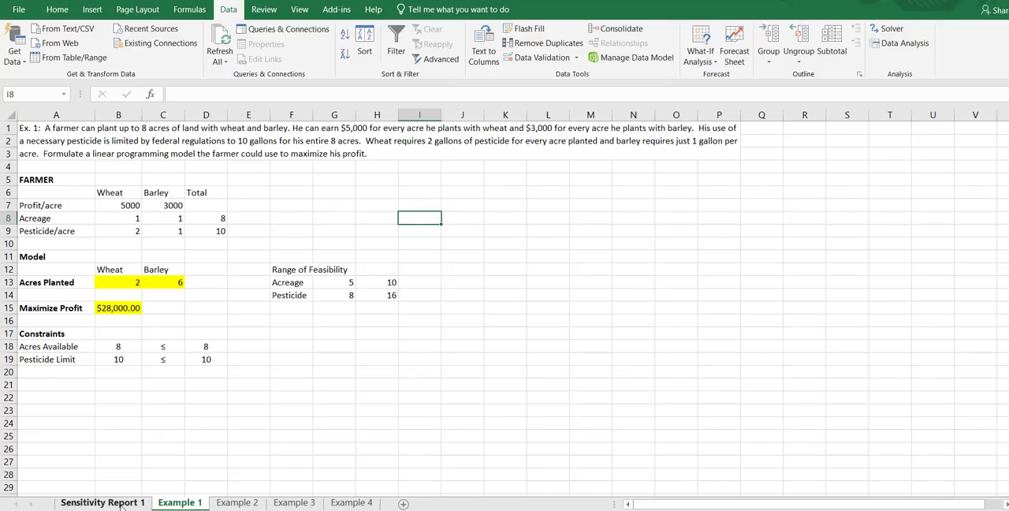
Examine the Variable Cells and Constraints tables in Sensitivity Report 1, including the constraints' right-hand sides and allowable increases and decreases
{"action": "left_click", "coordinate": [123, 505]}
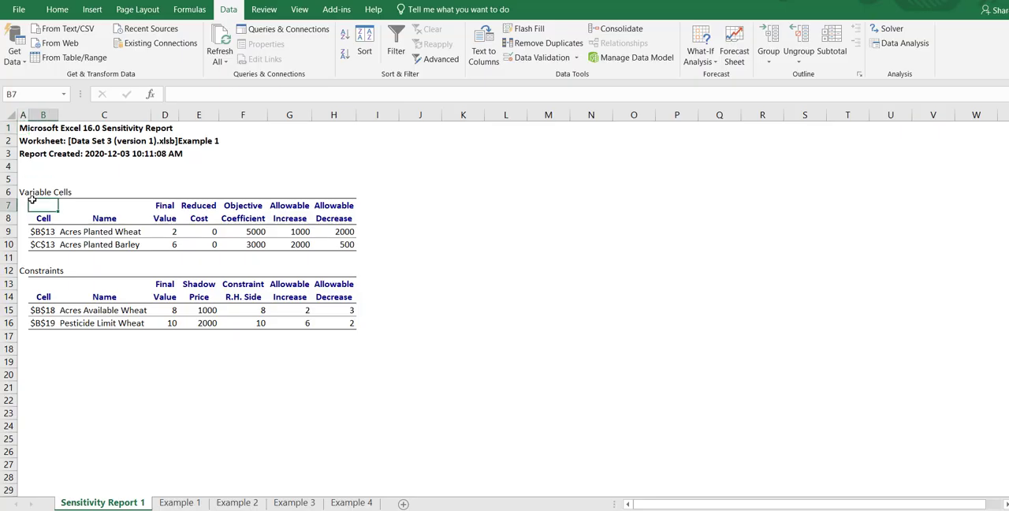
{"action": "left_click_drag", "start_coordinate": [29, 192], "coordinate": [339, 247]}
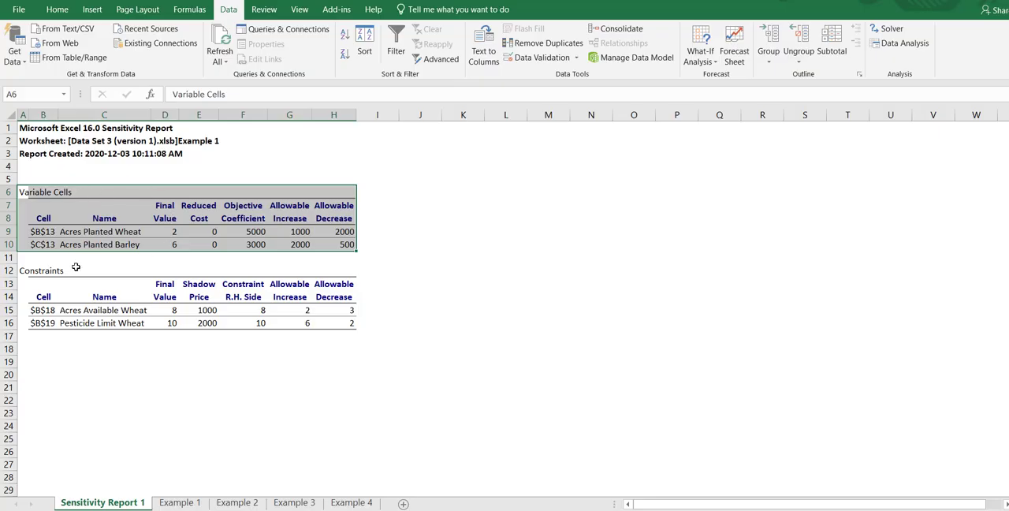
{"action": "left_click", "coordinate": [24, 270]}
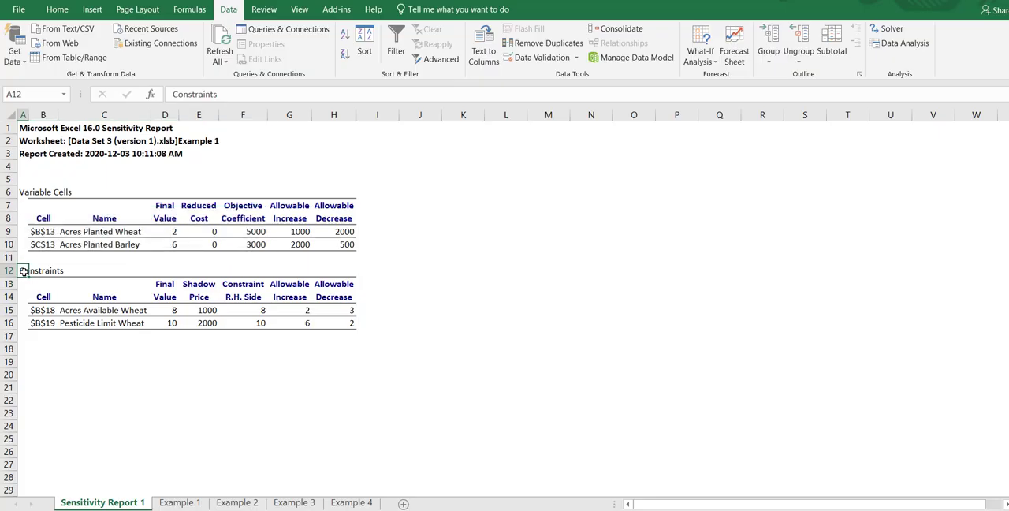
{"action": "left_click_drag", "start_coordinate": [24, 270], "coordinate": [339, 323]}
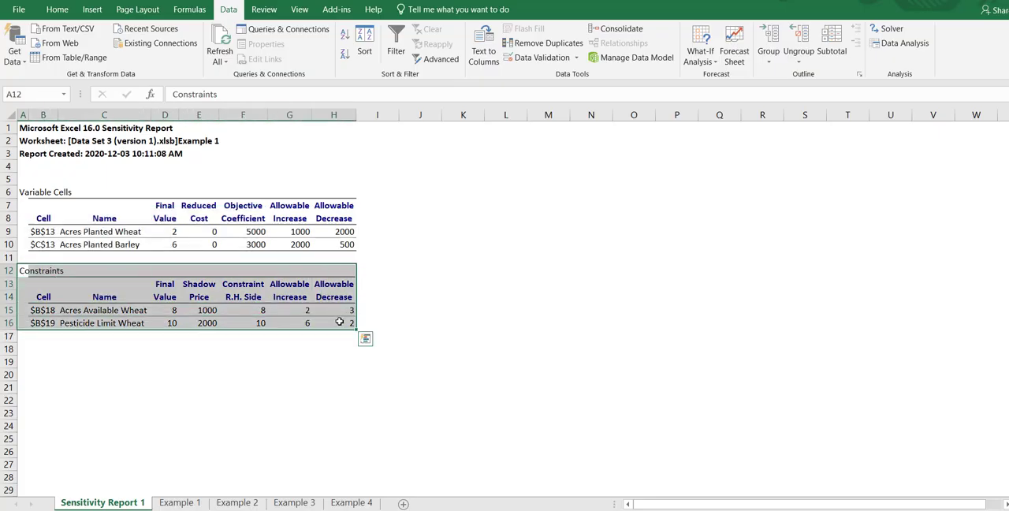
{"action": "left_click", "coordinate": [410, 293]}
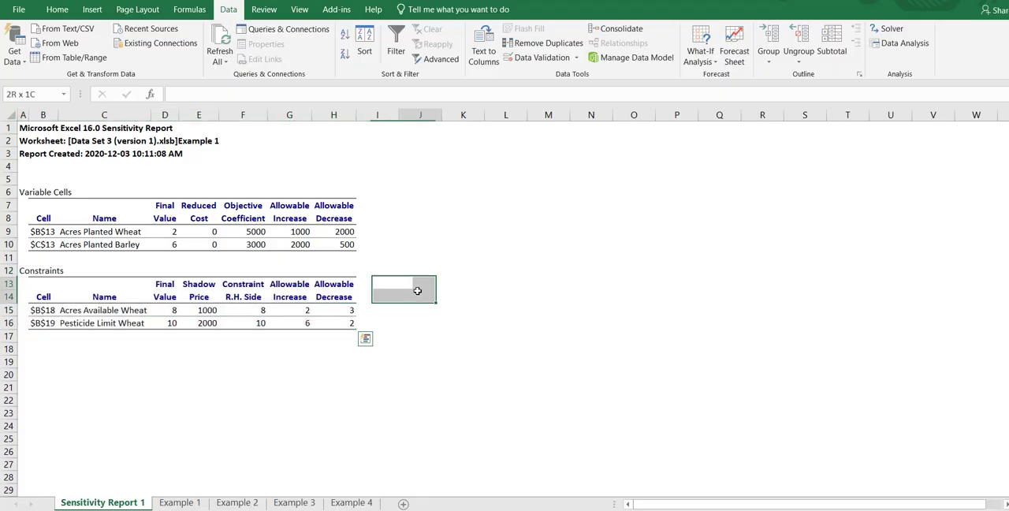
{"action": "left_click_drag", "start_coordinate": [242, 313], "coordinate": [264, 322]}
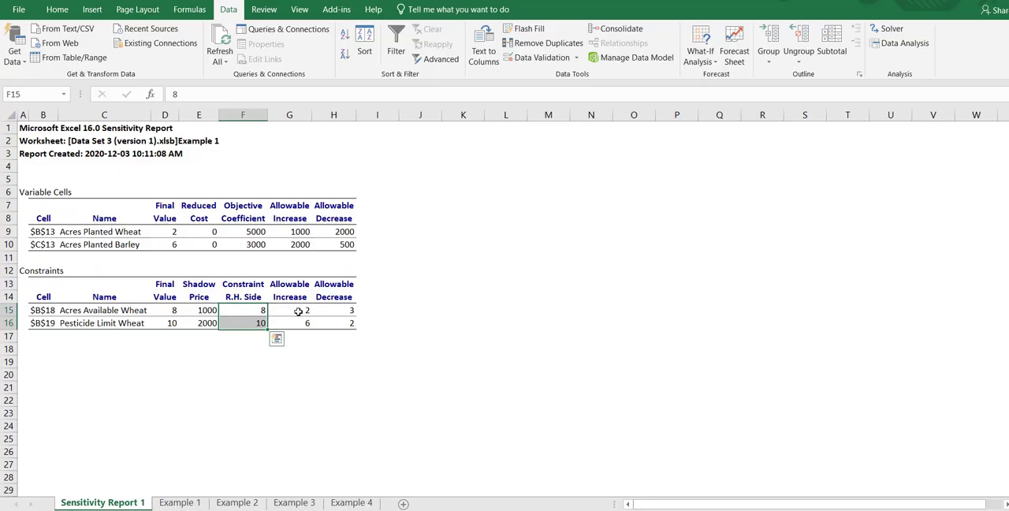
{"action": "left_click_drag", "start_coordinate": [299, 312], "coordinate": [345, 323]}
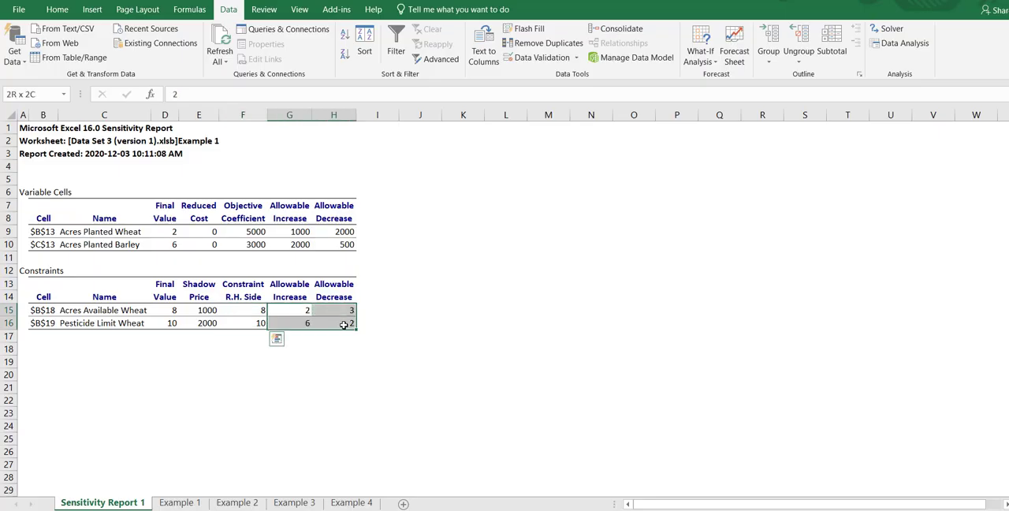
Add the heading RANGE OF FEASIBILITY in J14, beside the Constraints table
{"action": "left_click", "coordinate": [403, 298]}
{"action": "type", "text": "RANG"}
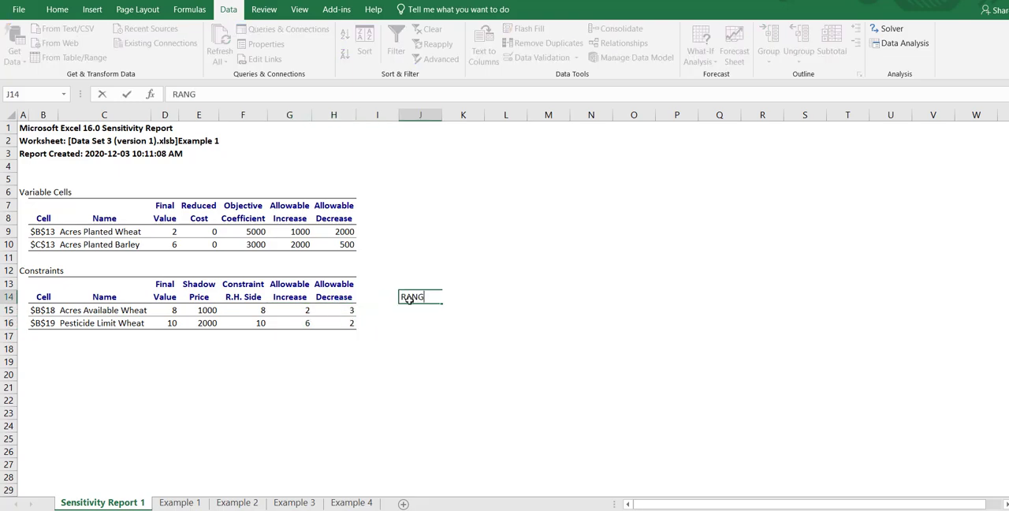
{"action": "type", "text": "E OF FEASIBILITY"}
{"action": "key", "text": "Return"}
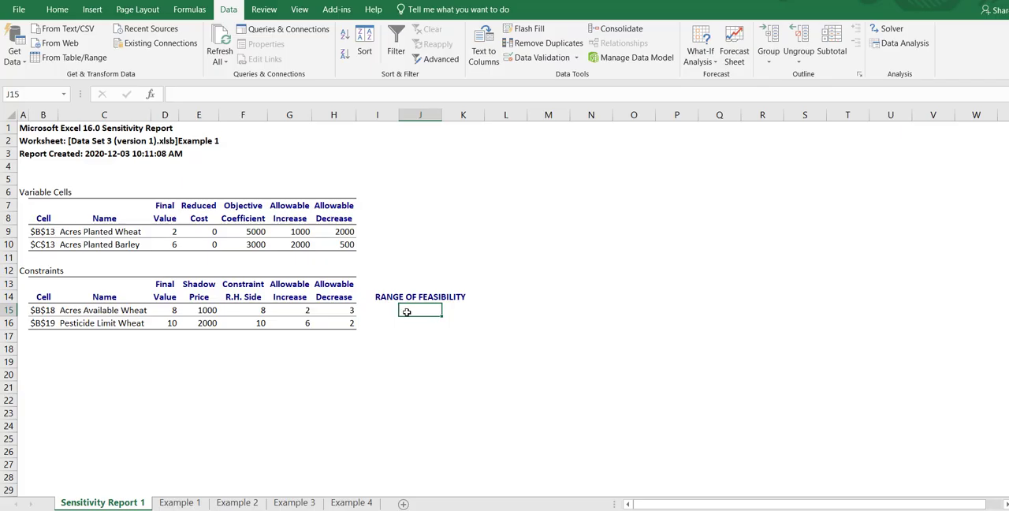
Calculate the lower limit for Acres Available in J15 with =F15-H15
{"action": "type", "text": "="}
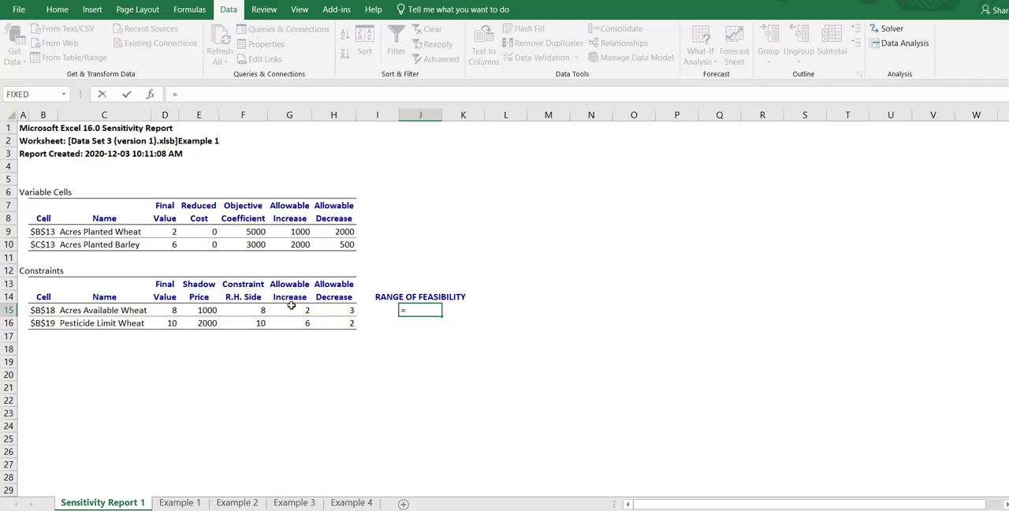
{"action": "left_click", "coordinate": [259, 310]}
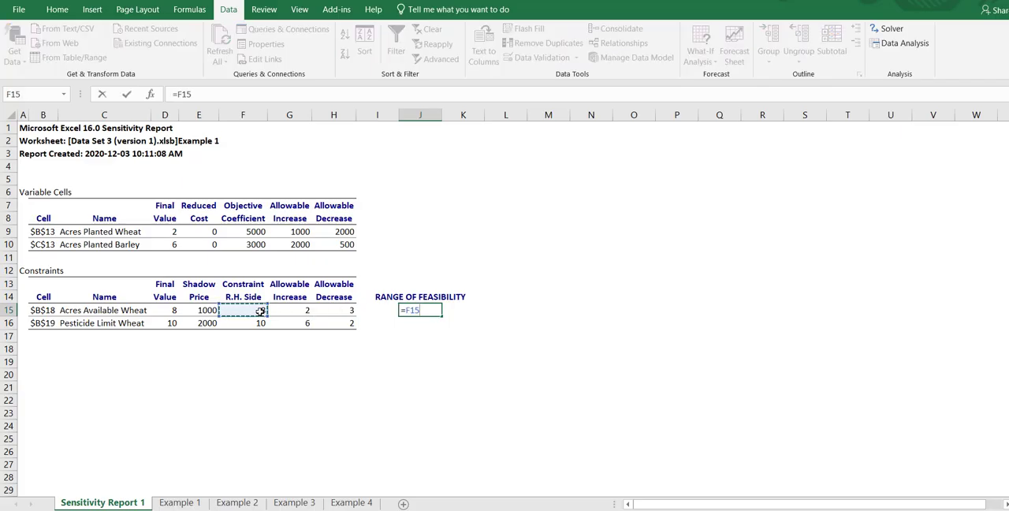
{"action": "type", "text": "-"}
{"action": "left_click", "coordinate": [346, 309]}
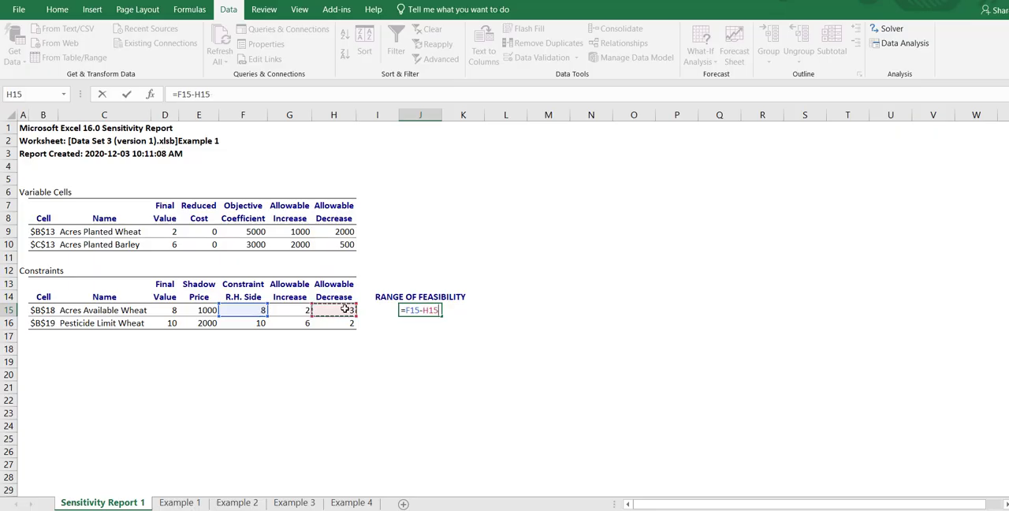
{"action": "left_click", "coordinate": [244, 93]}
{"action": "key", "text": "Tab"}
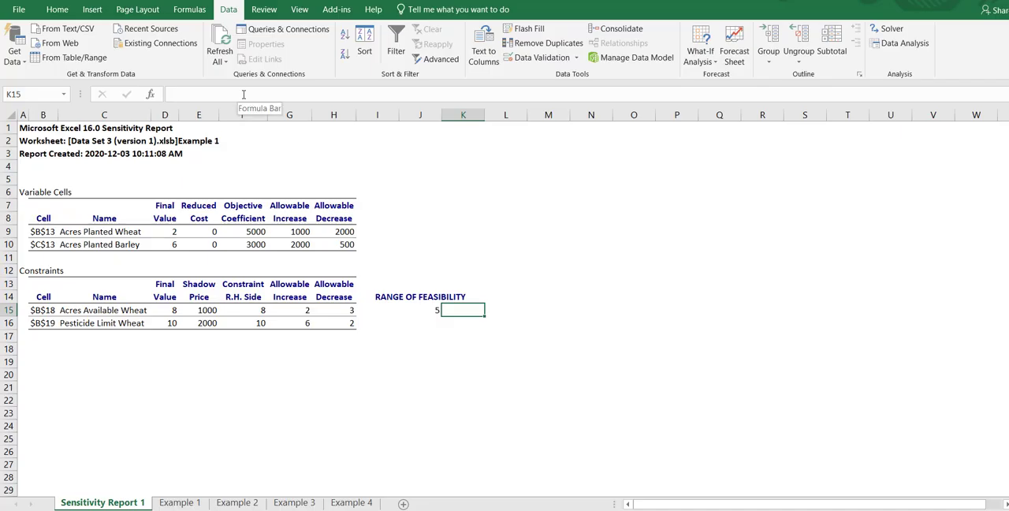
Calculate the upper limit for Acres Available in K15 with =F15+G15
{"action": "type", "text": "="}
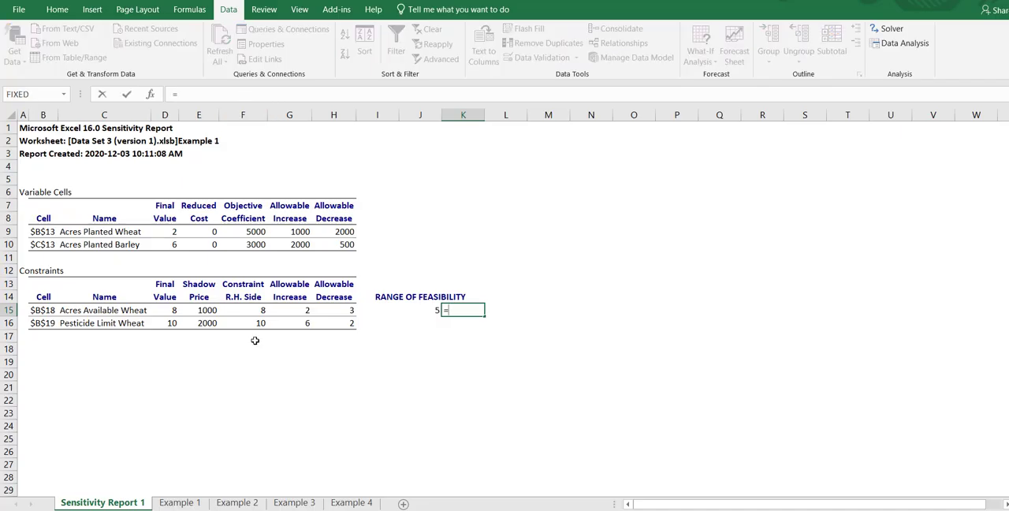
{"action": "left_click", "coordinate": [259, 310]}
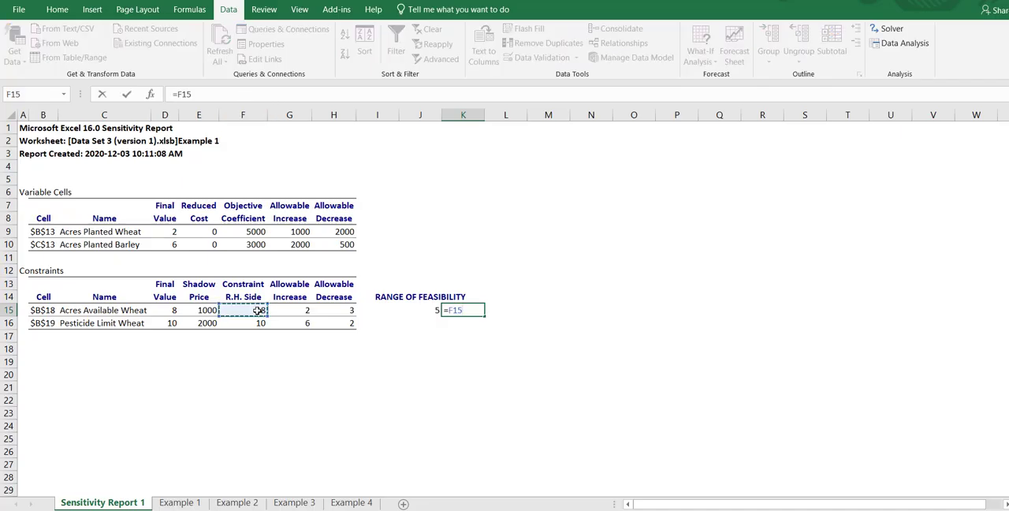
{"action": "type", "text": "+"}
{"action": "left_click", "coordinate": [294, 310]}
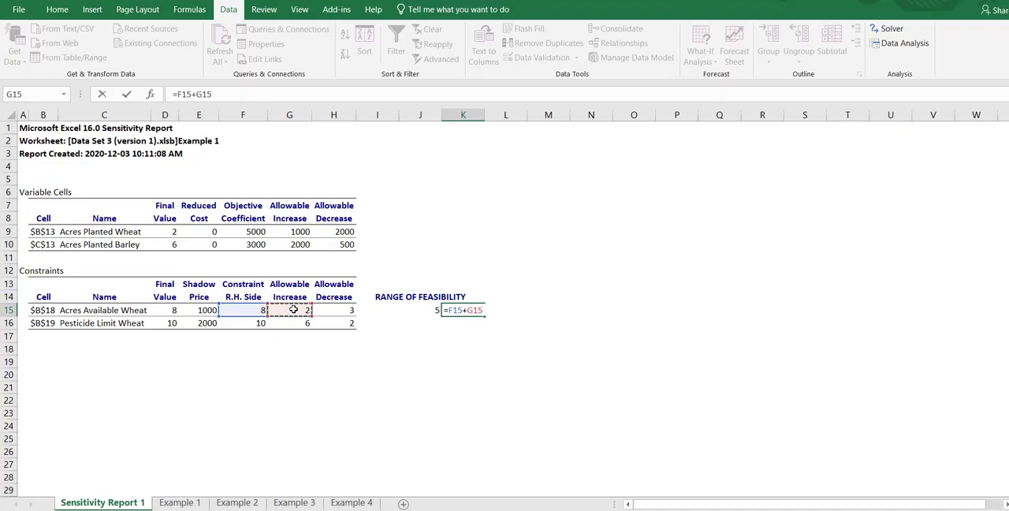
{"action": "key", "text": "Return"}
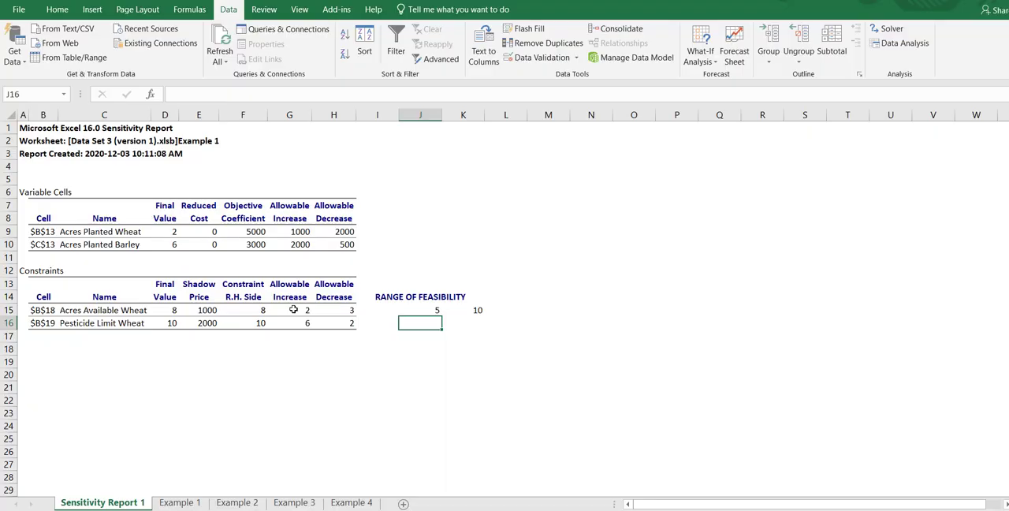
Copy both range formulas down to the Pesticide Limit row and check the copied formula in J16
{"action": "left_click_drag", "start_coordinate": [426, 311], "coordinate": [484, 333]}
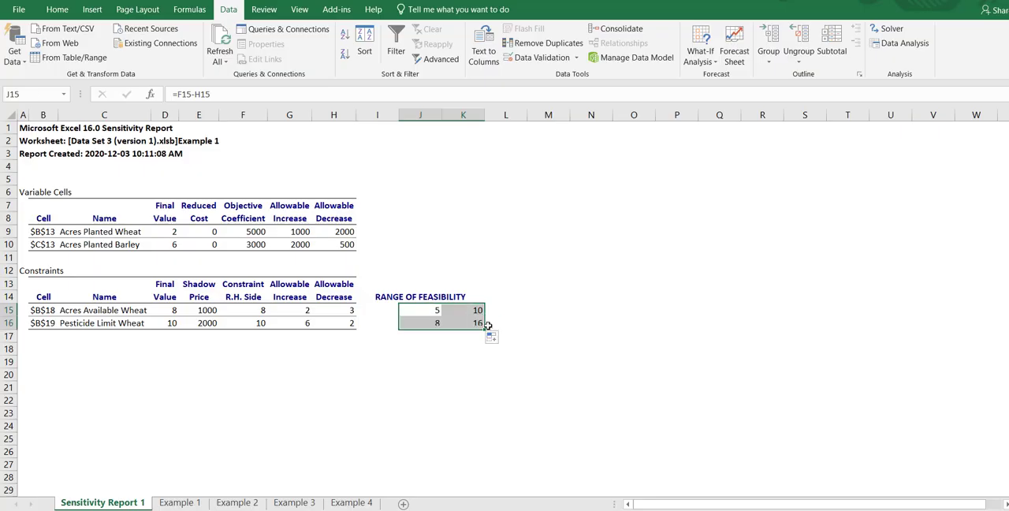
{"action": "left_click", "coordinate": [631, 337]}
{"action": "left_click", "coordinate": [426, 325]}
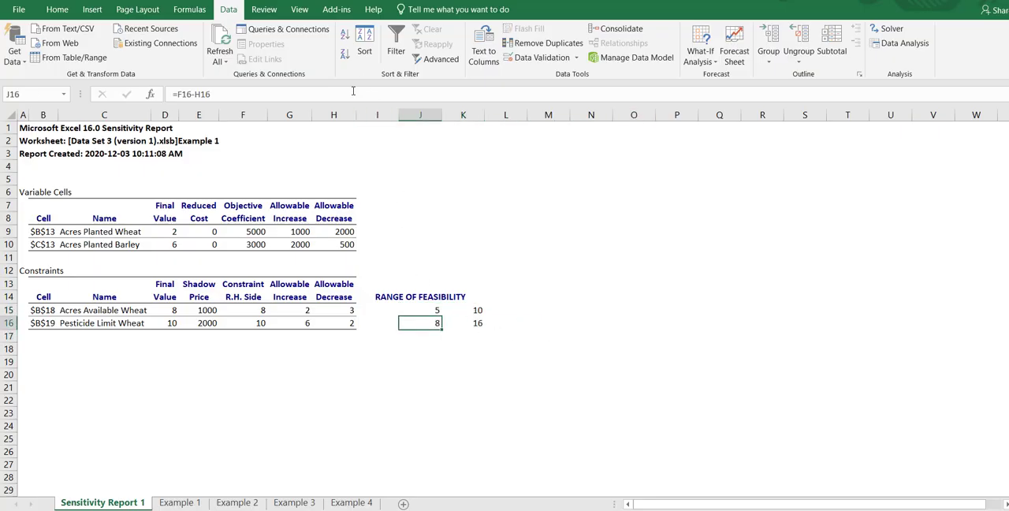
{"action": "key", "text": "F2"}
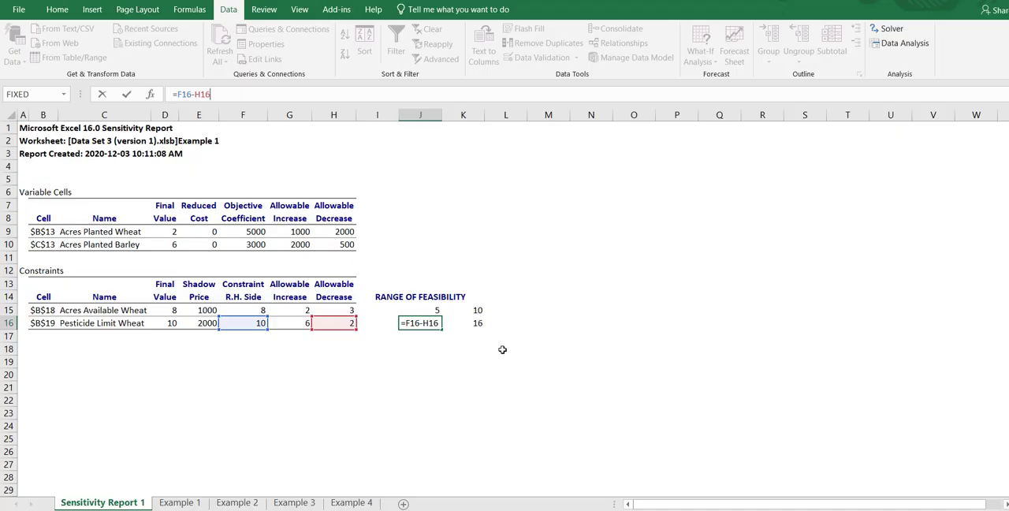
{"action": "key", "text": "Tab"}
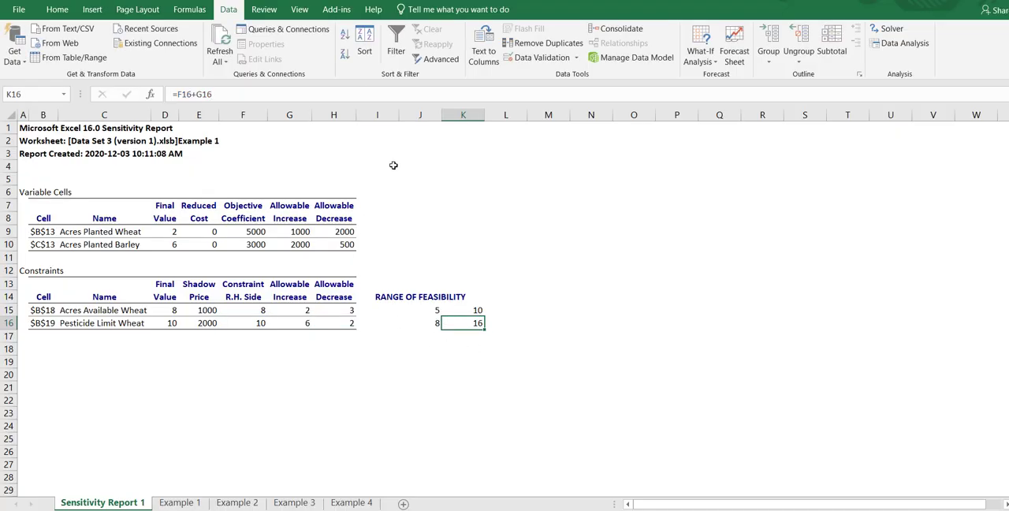
Check the cell references in the copied upper-limit formula in K16 for the Pesticide Limit row
{"action": "key", "text": "F2"}
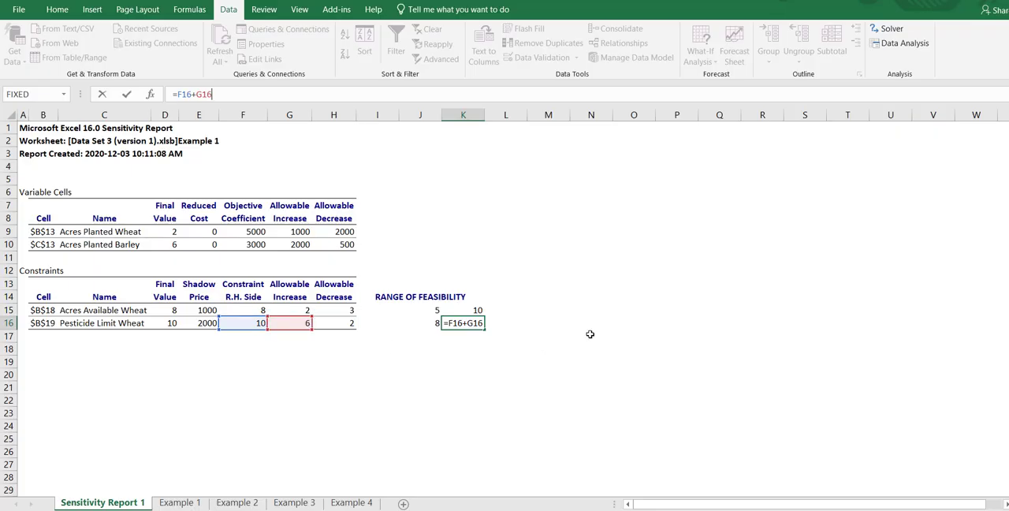
{"action": "left_click", "coordinate": [518, 390]}
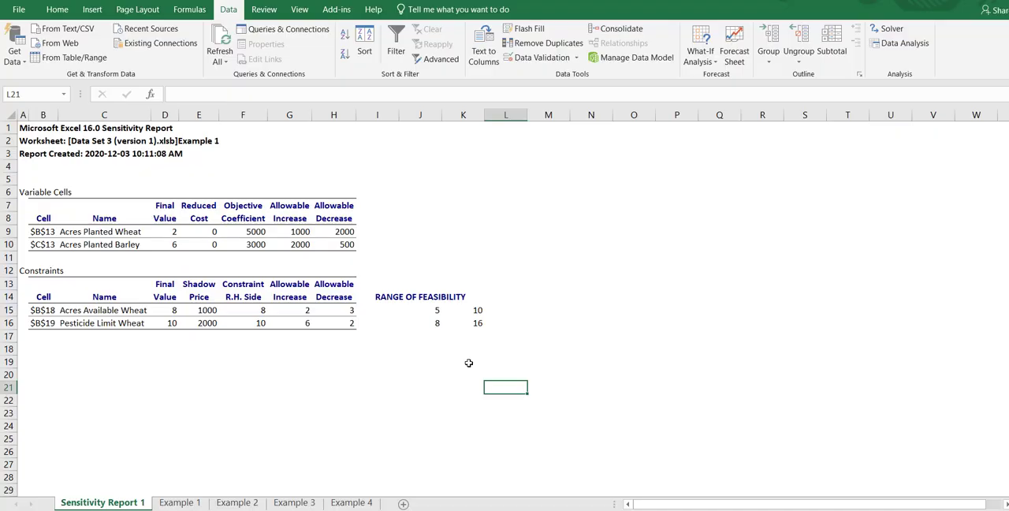
Examine the feasibility ranges in J15:K16 against the Acres Available and Pesticide Limit constraints in the sensitivity report
{"action": "left_click_drag", "start_coordinate": [436, 309], "coordinate": [473, 325]}
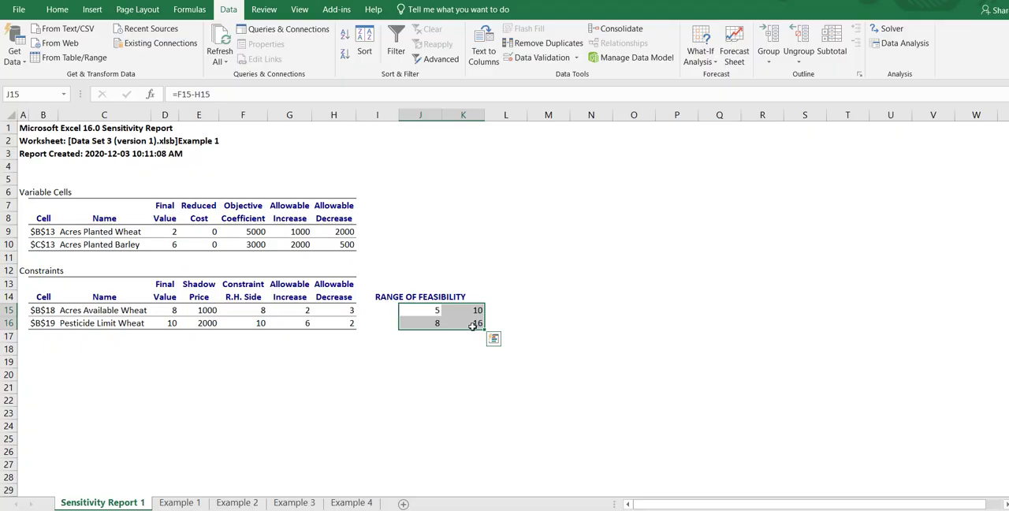
{"action": "left_click", "coordinate": [440, 312]}
{"action": "left_click_drag", "start_coordinate": [440, 311], "coordinate": [454, 312]}
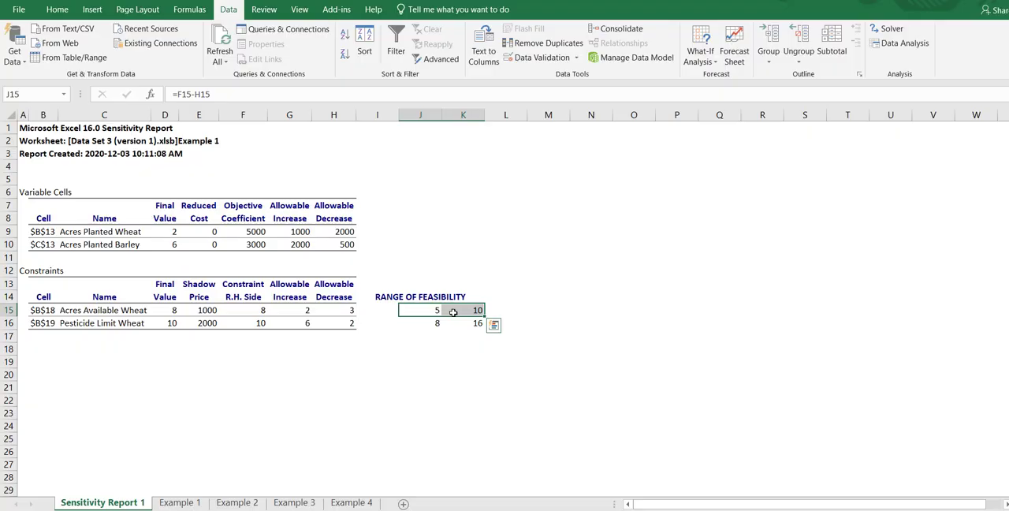
{"action": "left_click", "coordinate": [420, 309]}
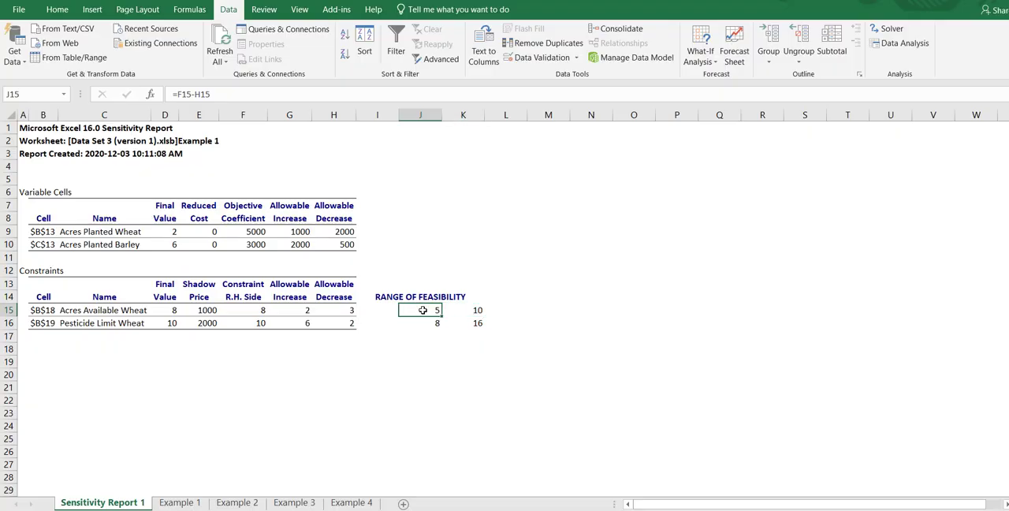
{"action": "left_click", "coordinate": [108, 310]}
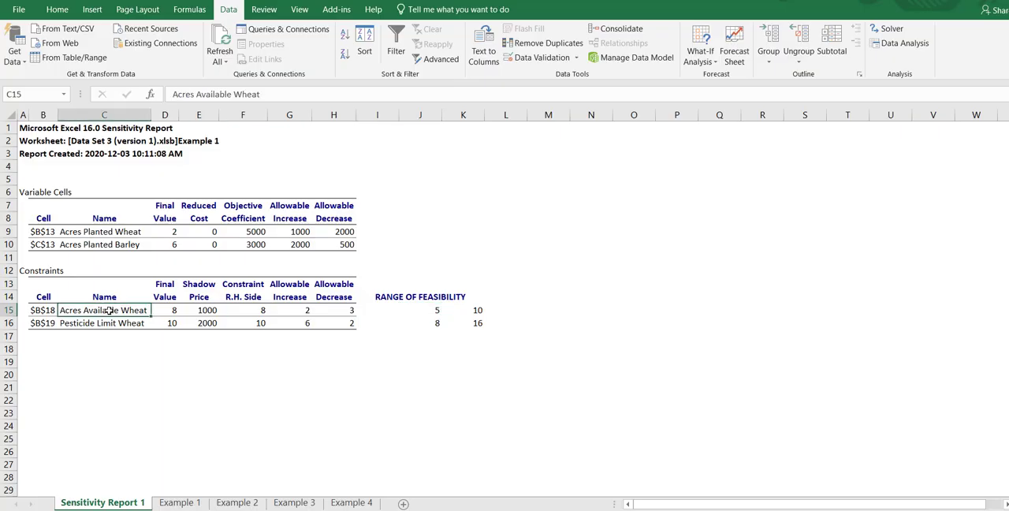
{"action": "left_click_drag", "start_coordinate": [108, 311], "coordinate": [113, 324]}
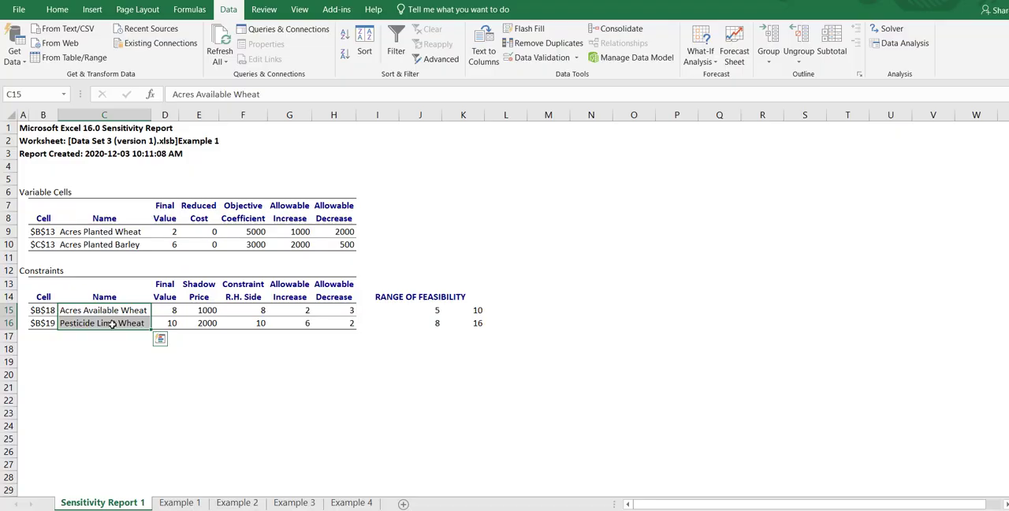
{"action": "left_click", "coordinate": [432, 312]}
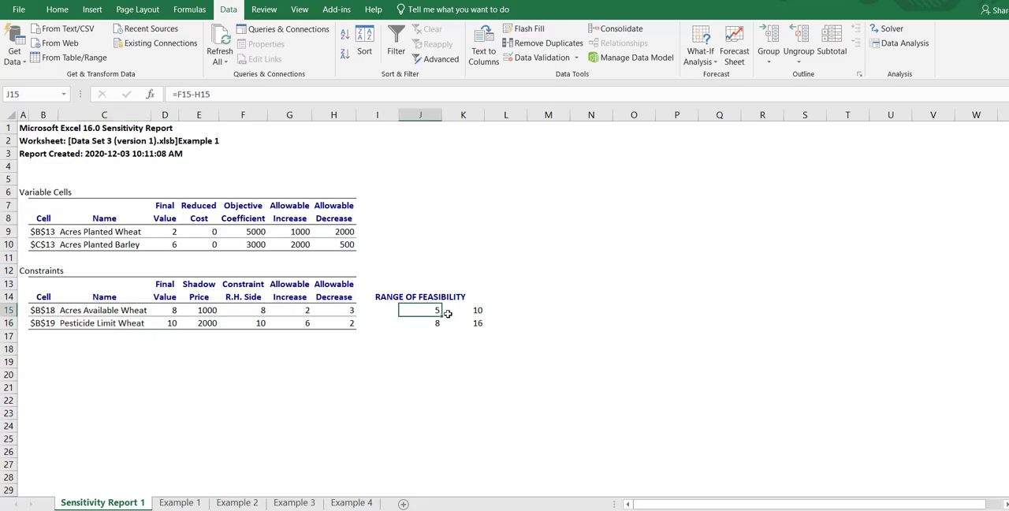
{"action": "left_click_drag", "start_coordinate": [447, 314], "coordinate": [465, 310]}
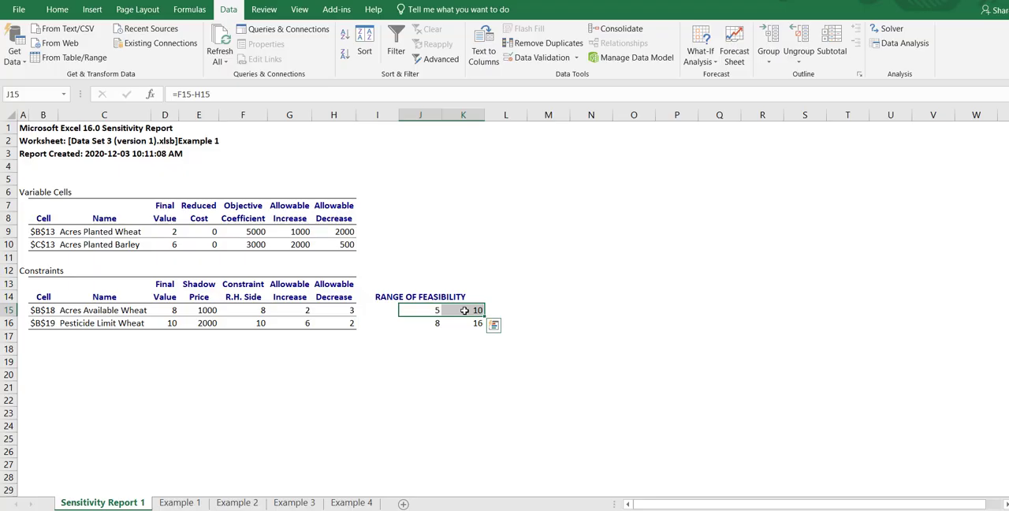
{"action": "left_click_drag", "start_coordinate": [464, 310], "coordinate": [468, 322]}
{"action": "left_click", "coordinate": [574, 339]}
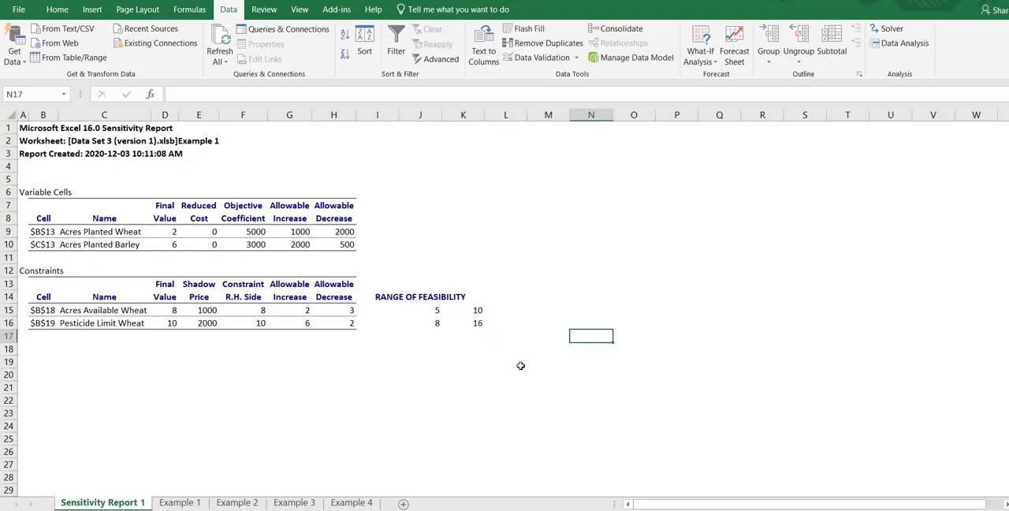